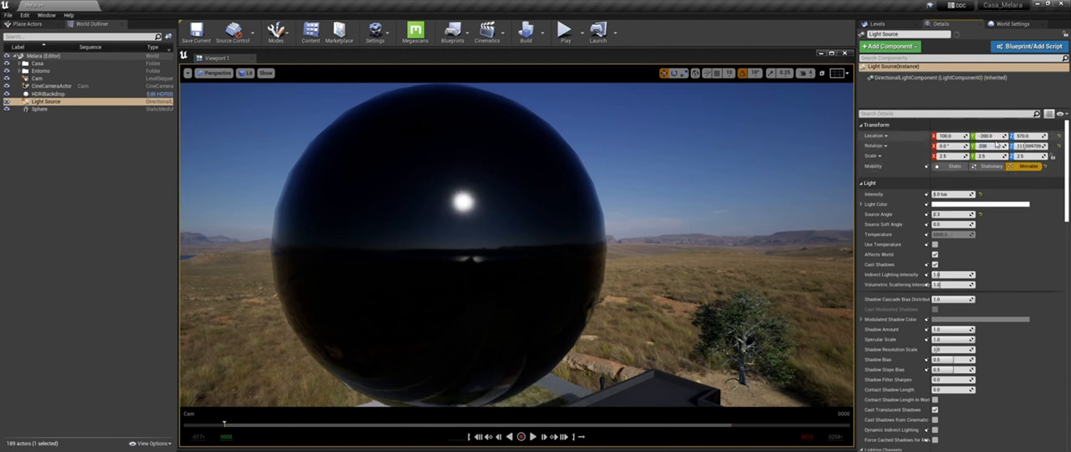
- Set the Light Source's rotation to 208° on Y and 108° on Z
click(996, 144)
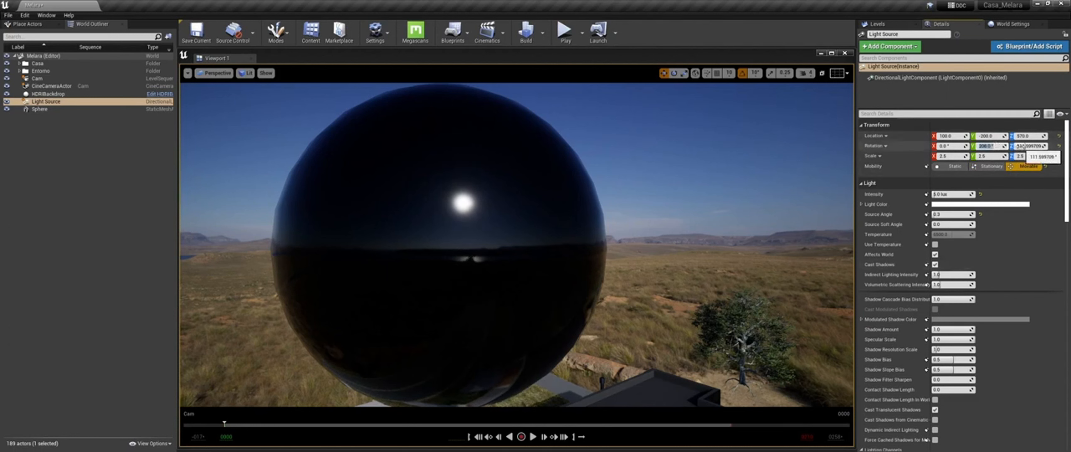
click(1031, 147)
text(108)
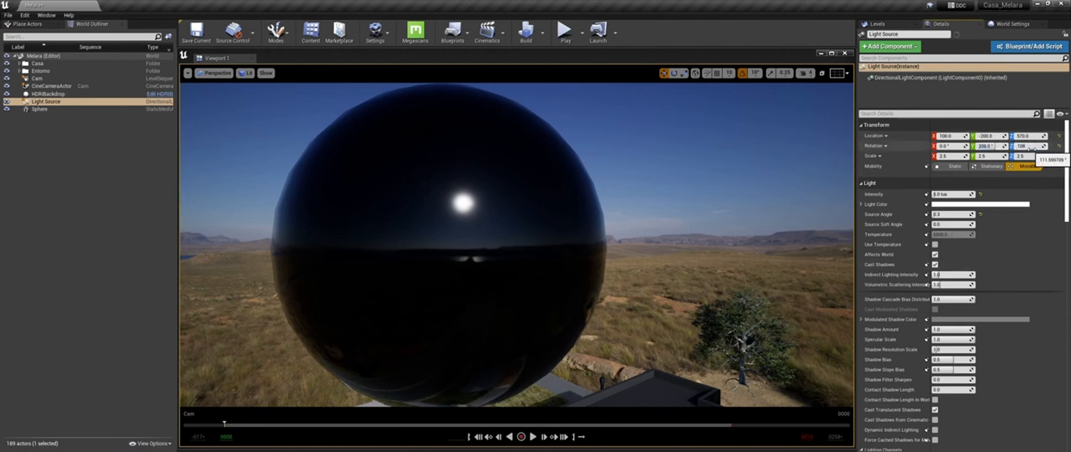
key(Return)
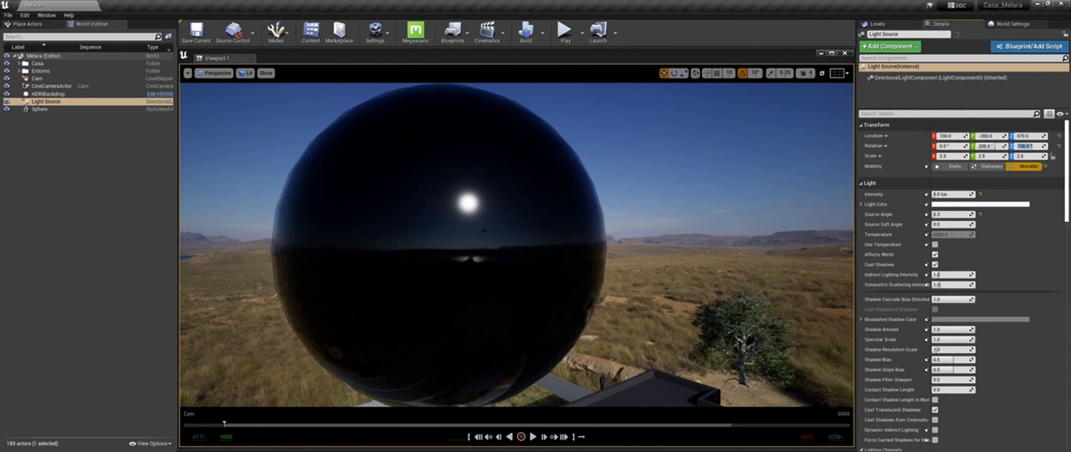
- Set the Light Source's source soft angle to 5.0
click(952, 226)
text(5)
key(Return)
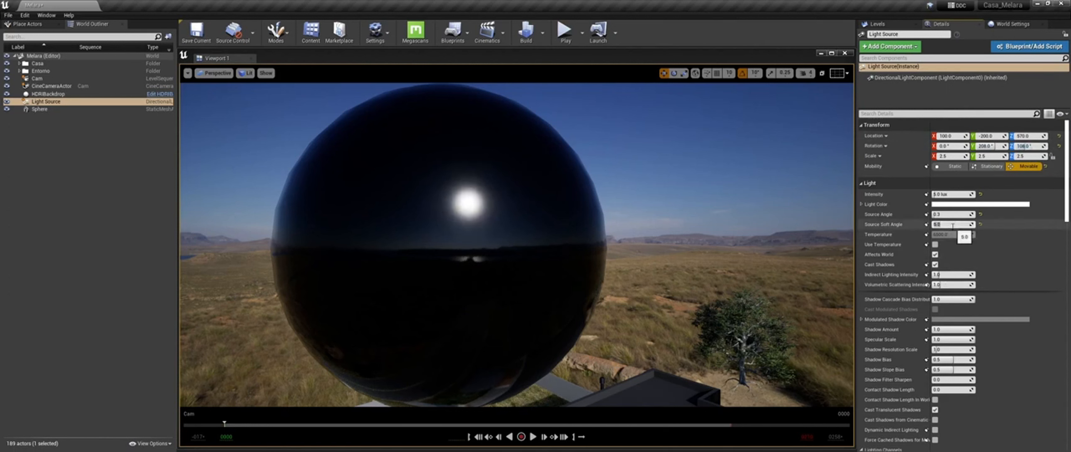
- Set the Light Source's intensity to 5.0 lux
click(246, 75)
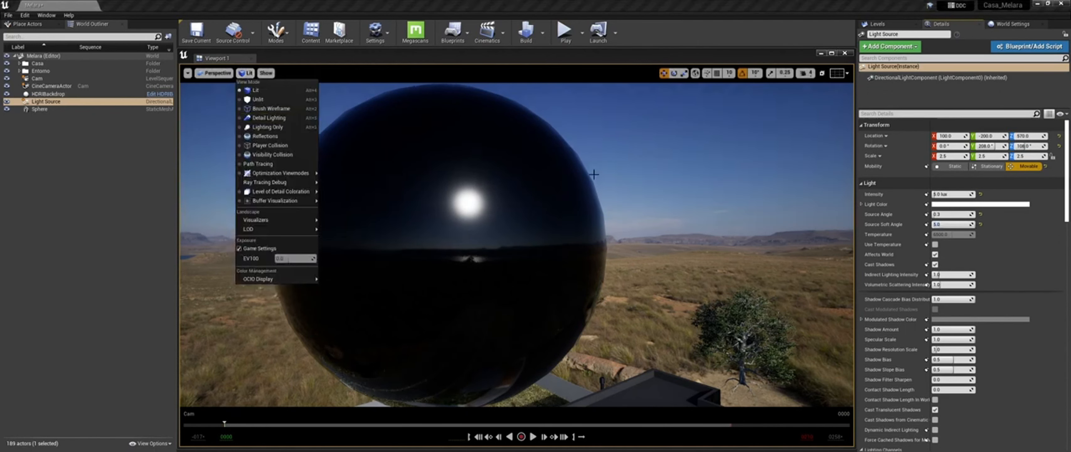
right_drag(610, 168, 610, 168)
text(s)
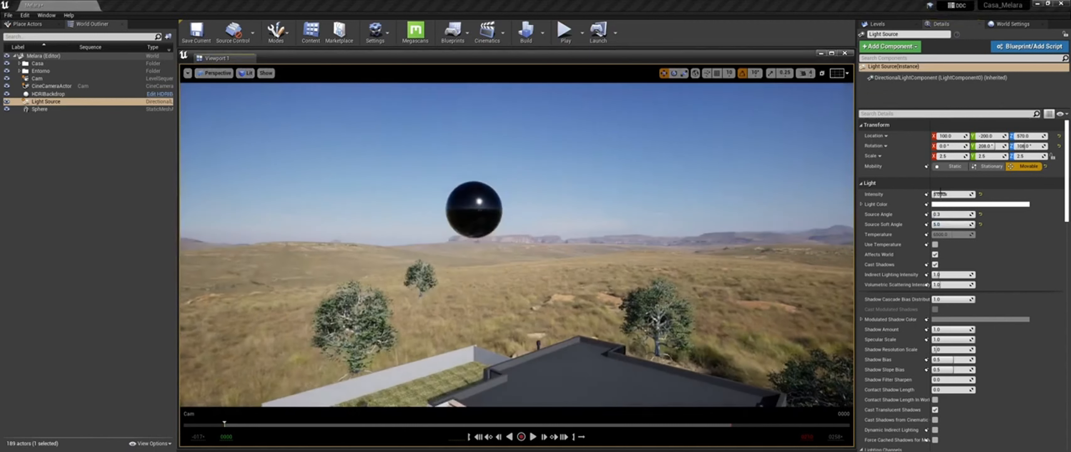
text(5)
key(Return)
- Bring up the Sequencer, lock the viewport to the CineCameraActor, and put the Sequencer window away
drag(1070, 120, 665, 124)
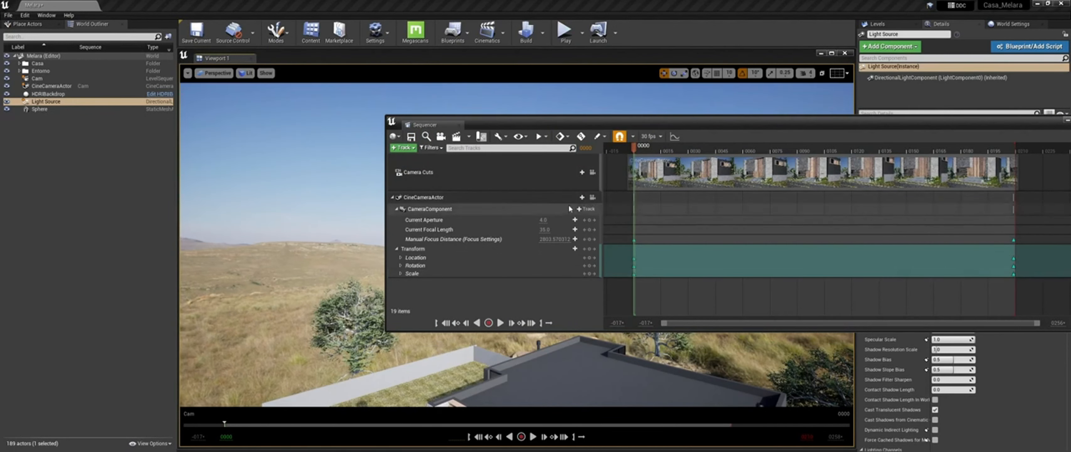
click(593, 197)
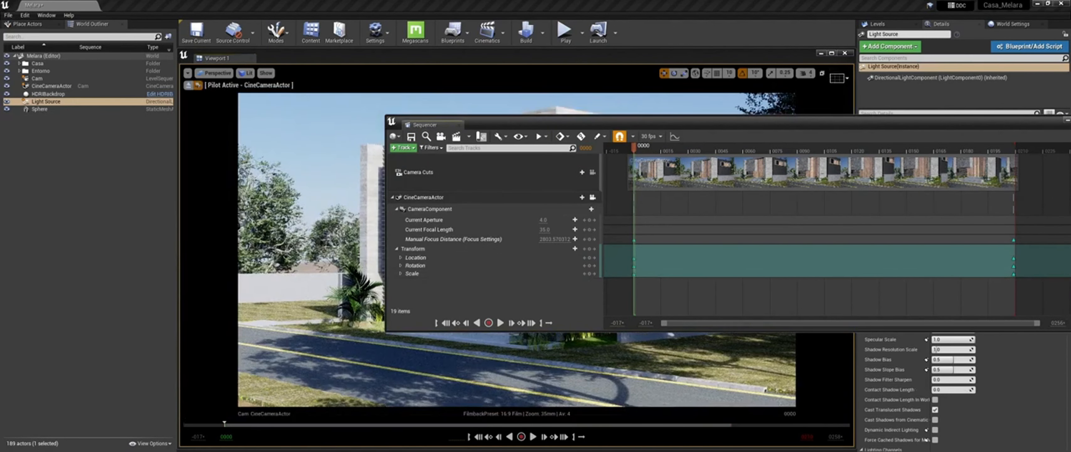
click(1067, 120)
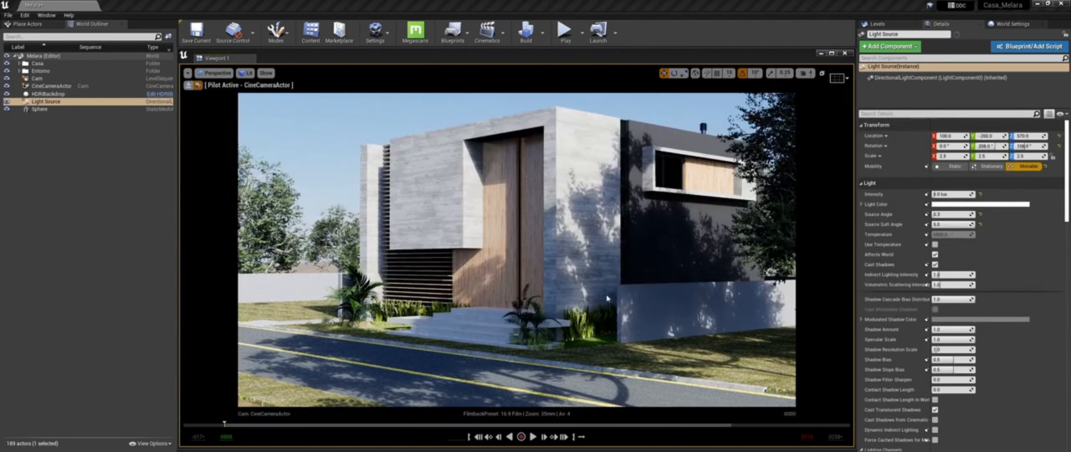
- Hide and show the Light Source twice to compare the house with and without direct sunlight
click(7, 102)
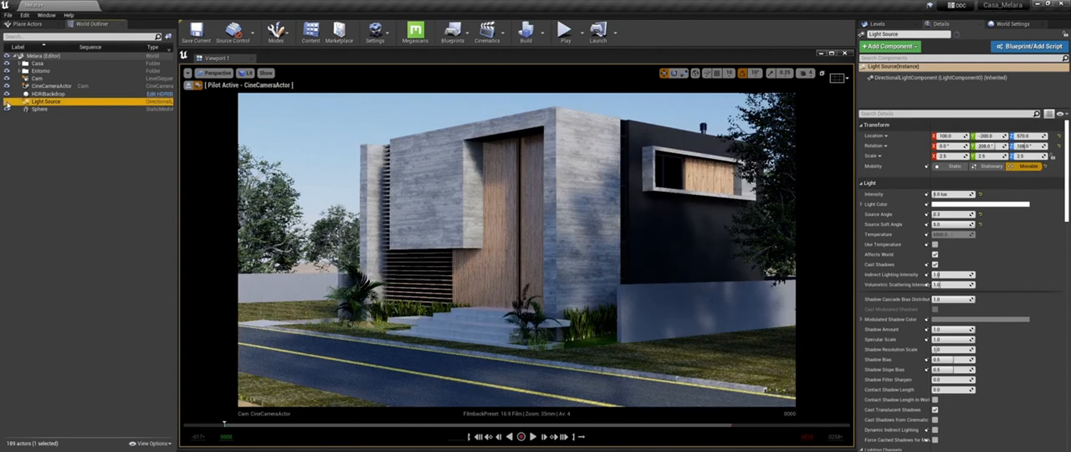
click(7, 102)
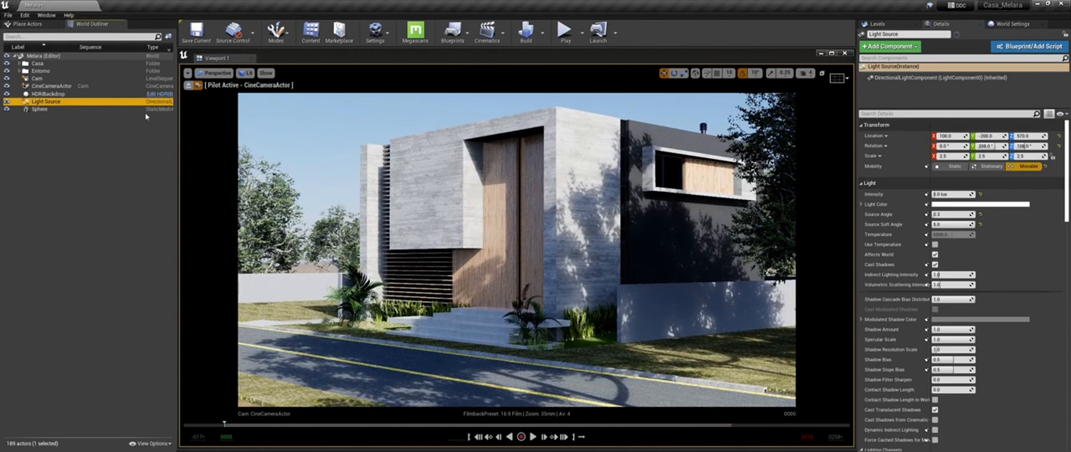
click(7, 102)
click(7, 101)
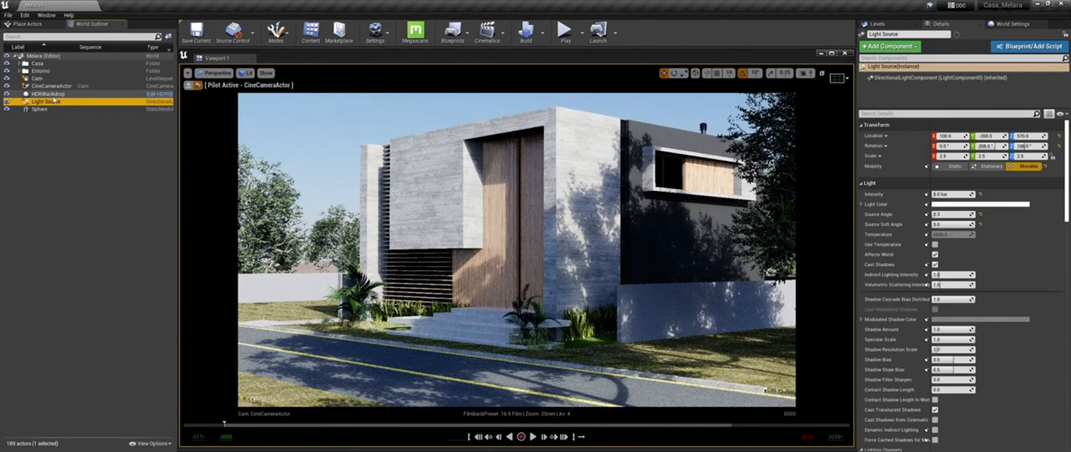
- Try an intensity of 1.0 on the HDRIBackdrop's Skylight component, and set it back to 3.0
click(46, 93)
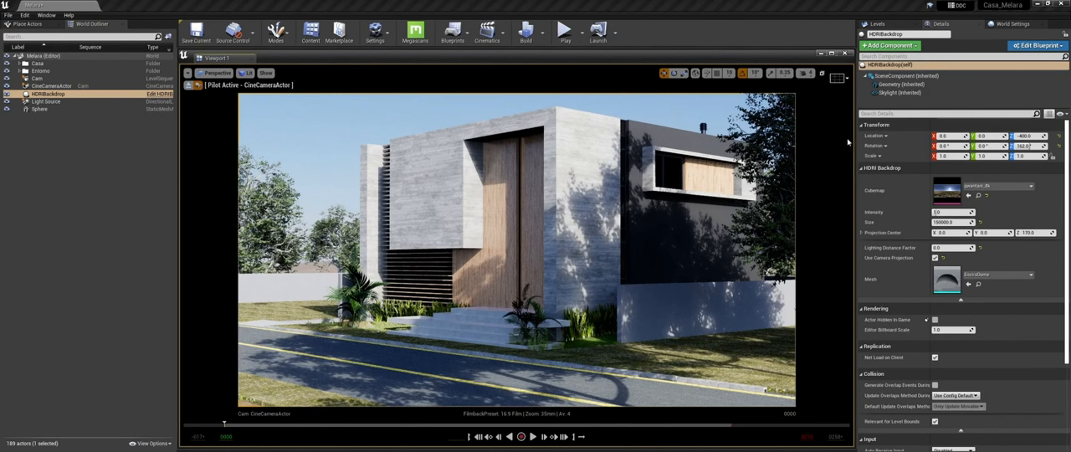
click(886, 93)
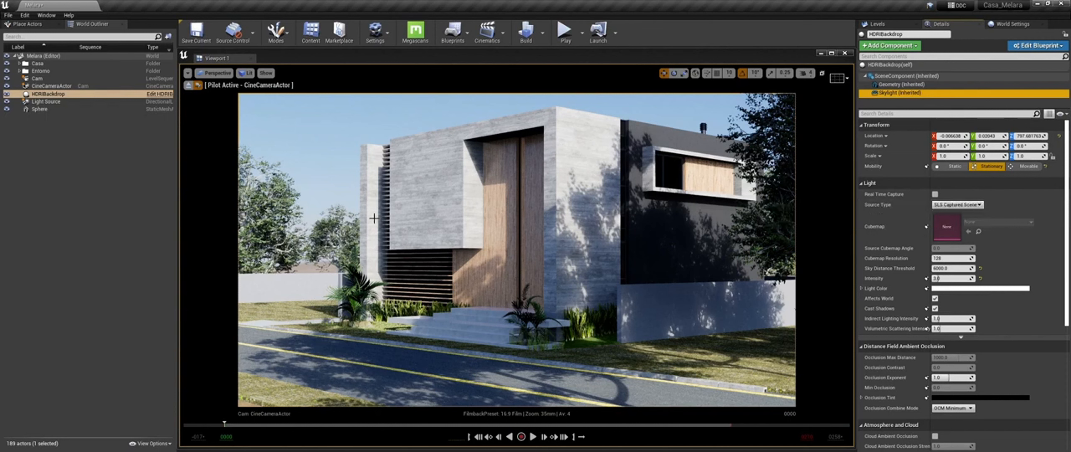
click(952, 279)
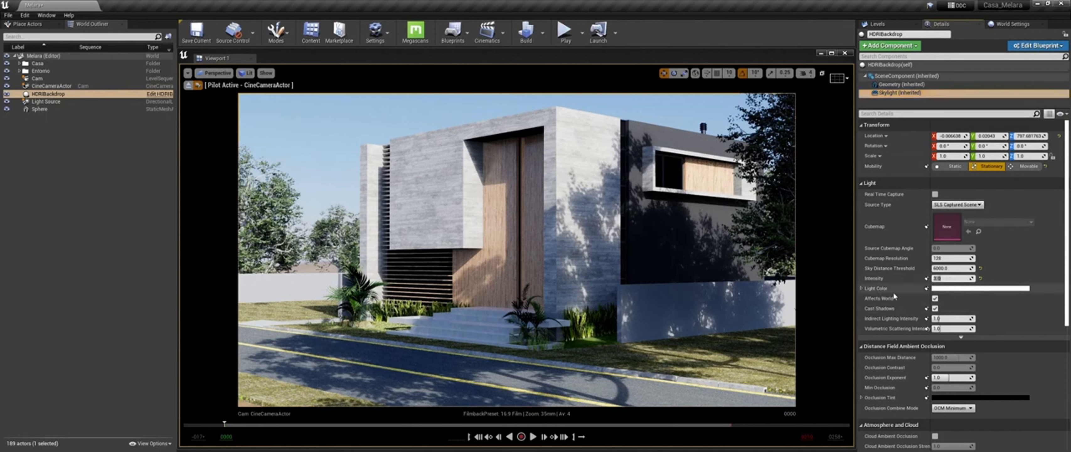
text(1)
key(Return)
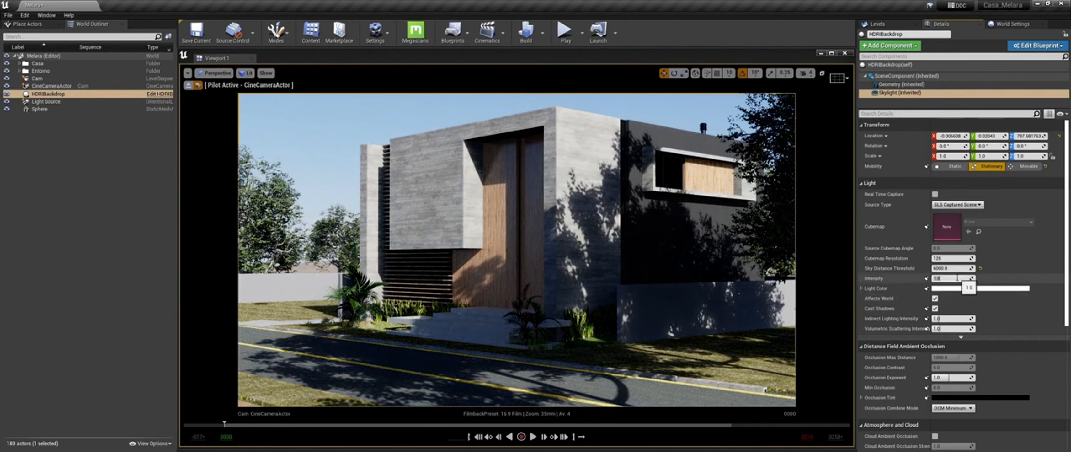
text(3)
key(Return)
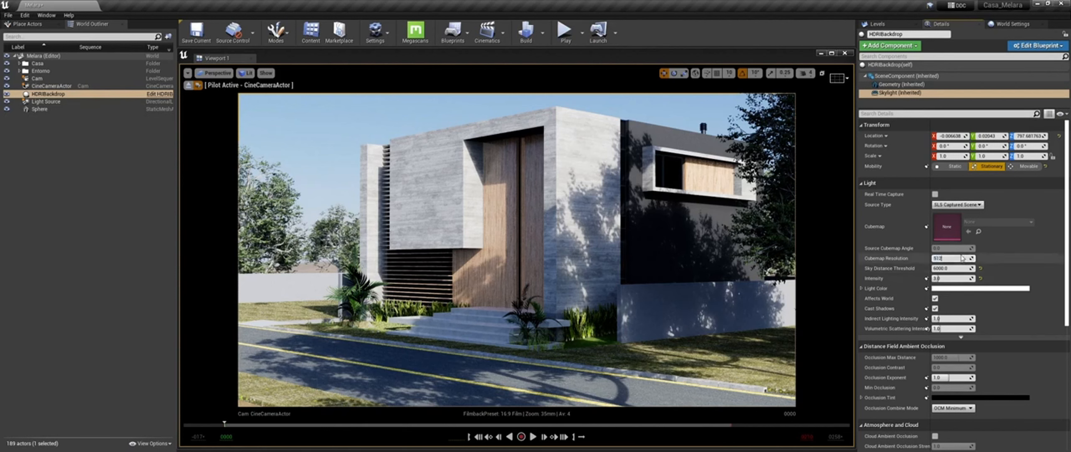
- Try a cubemap resolution of 512 on the Skylight, and return it to 128
key(Return)
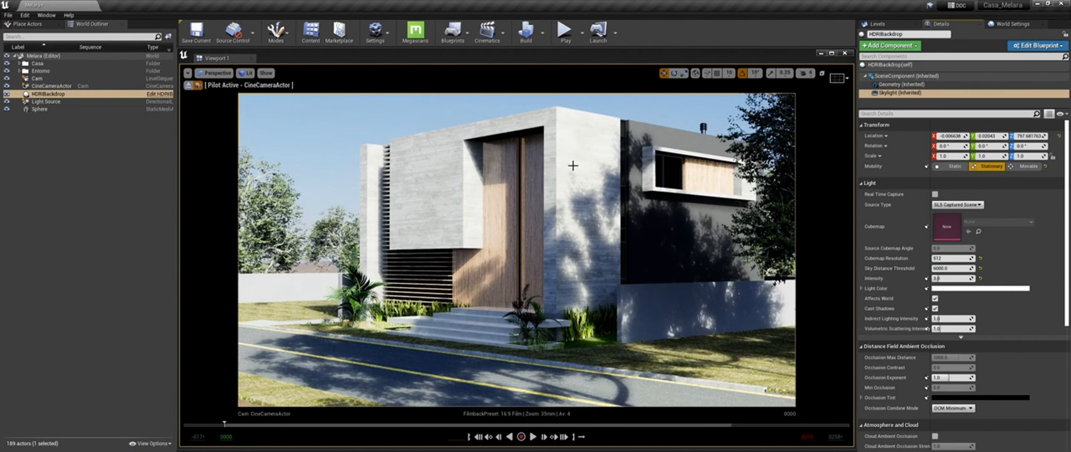
click(946, 258)
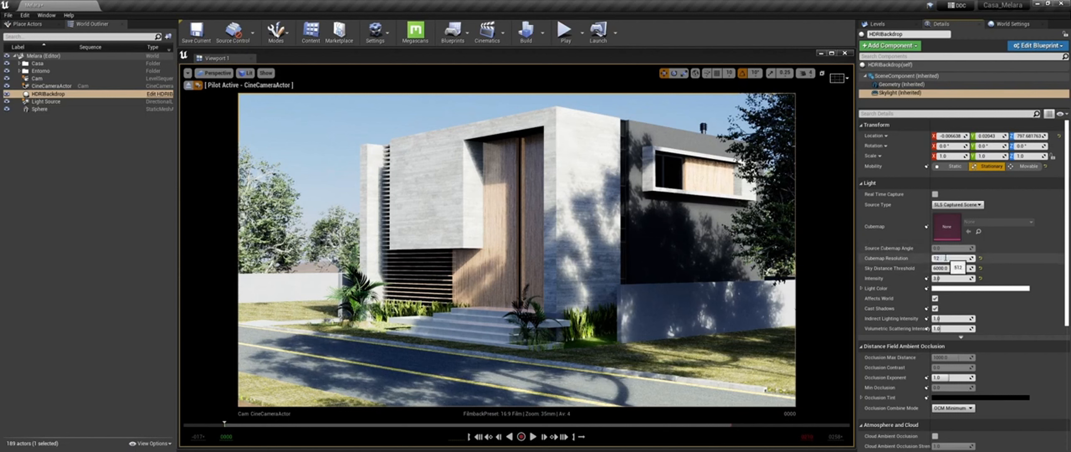
key(Return)
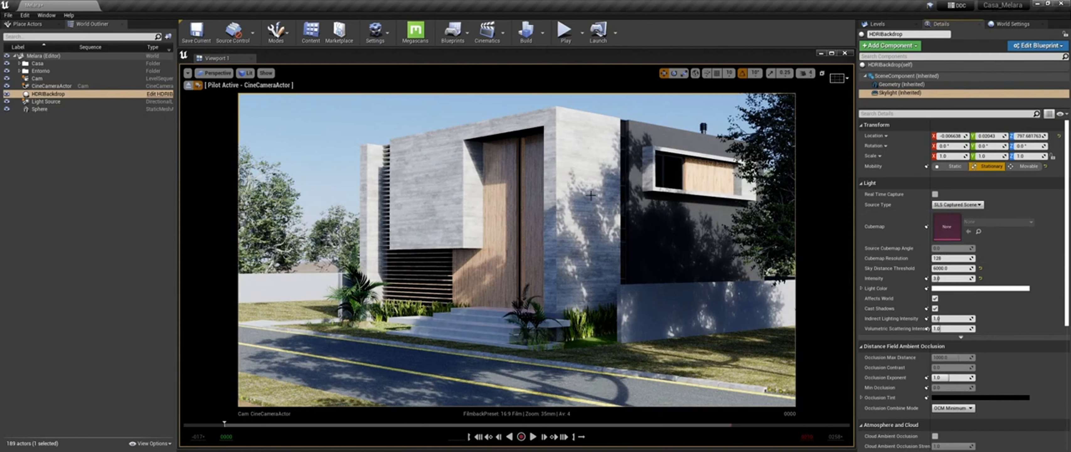
- Switch the viewport's view mode to Path Tracing
click(251, 74)
mouse_move(264, 188)
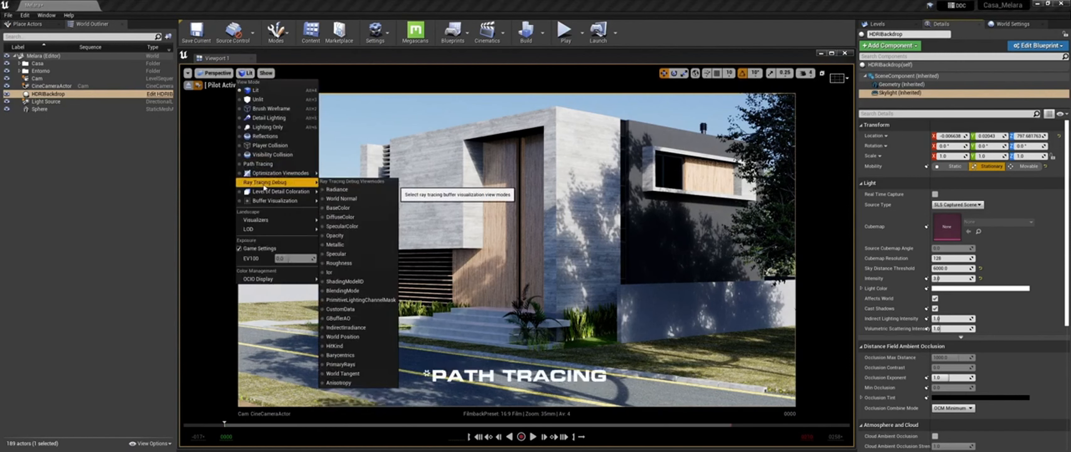
click(266, 165)
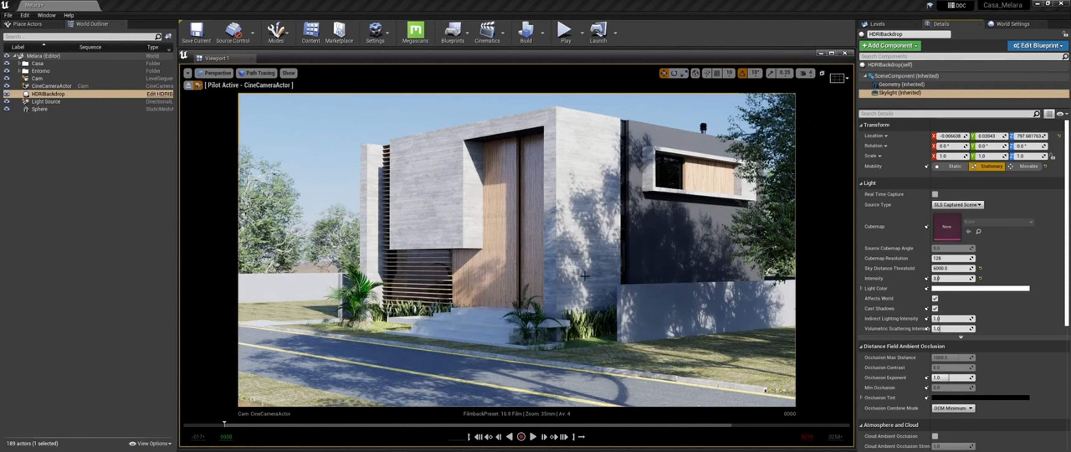
- Inspect the HDRIBackdrop's qwantani_8k cubemap in the texture editor, and close the editor
click(46, 101)
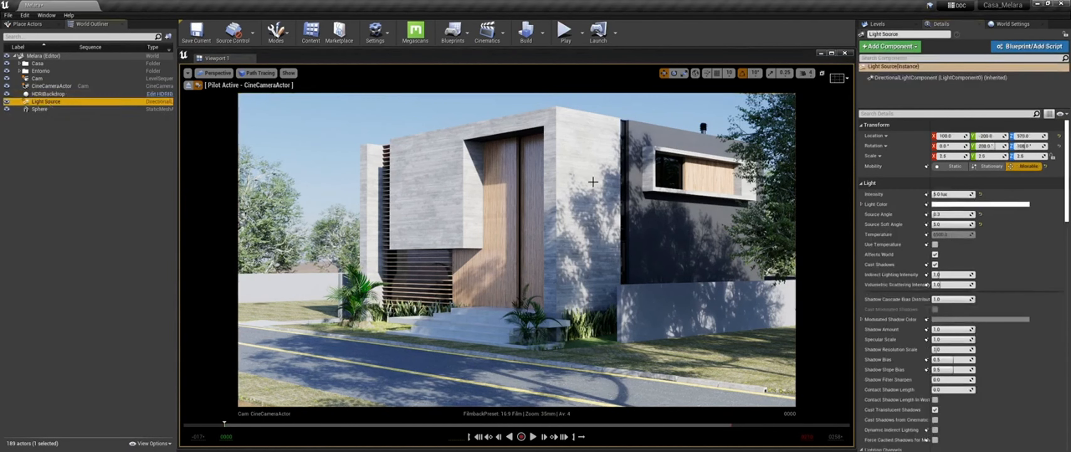
click(83, 94)
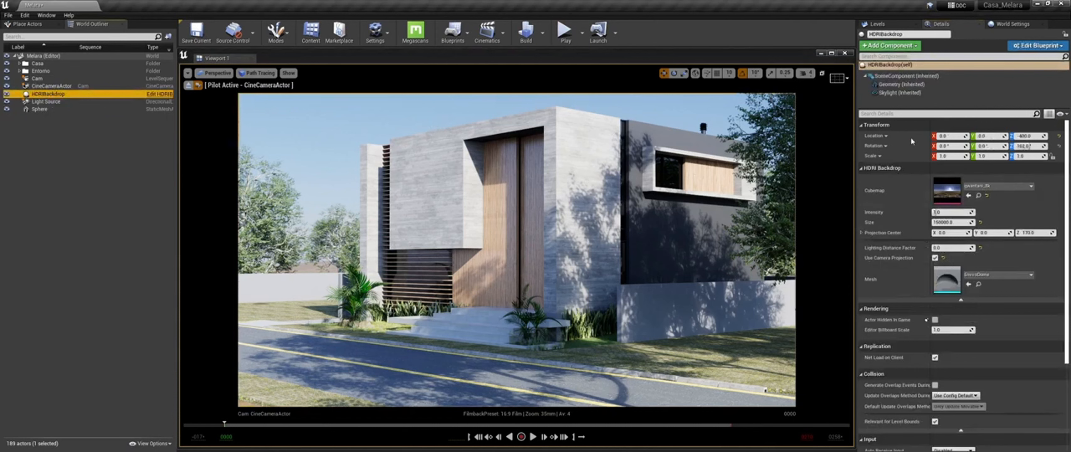
click(946, 196)
double_click(945, 196)
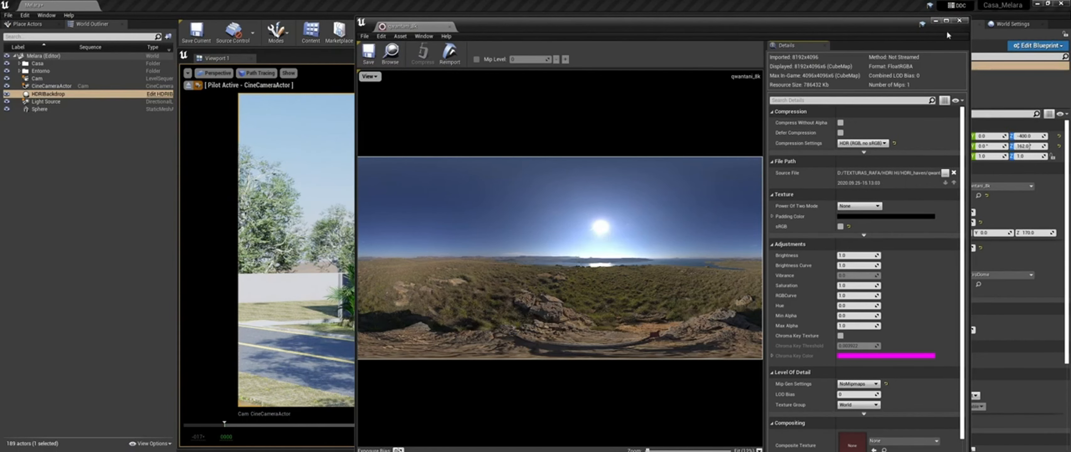
click(960, 21)
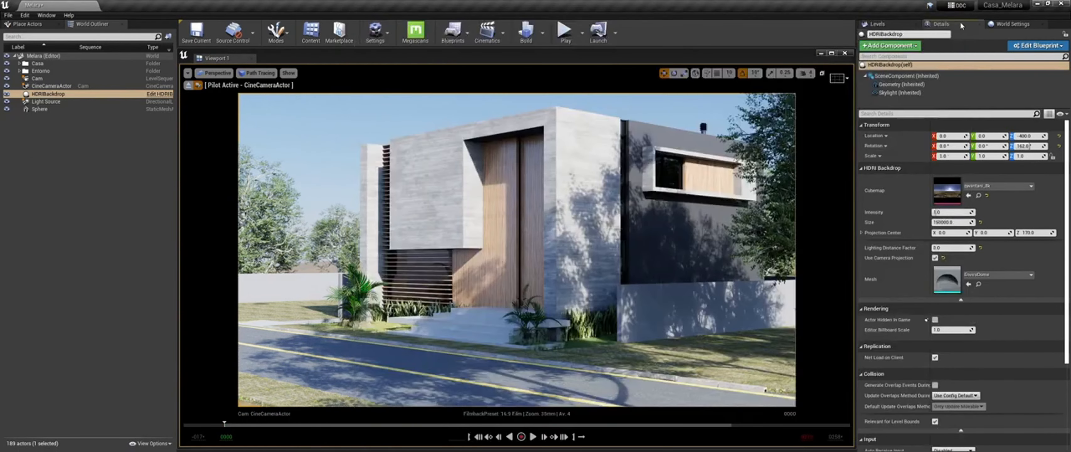
- Stop piloting the CineCameraActor and examine the HDRI backdrop's landscape around the house
click(188, 85)
right_drag(457, 233, 399, 229)
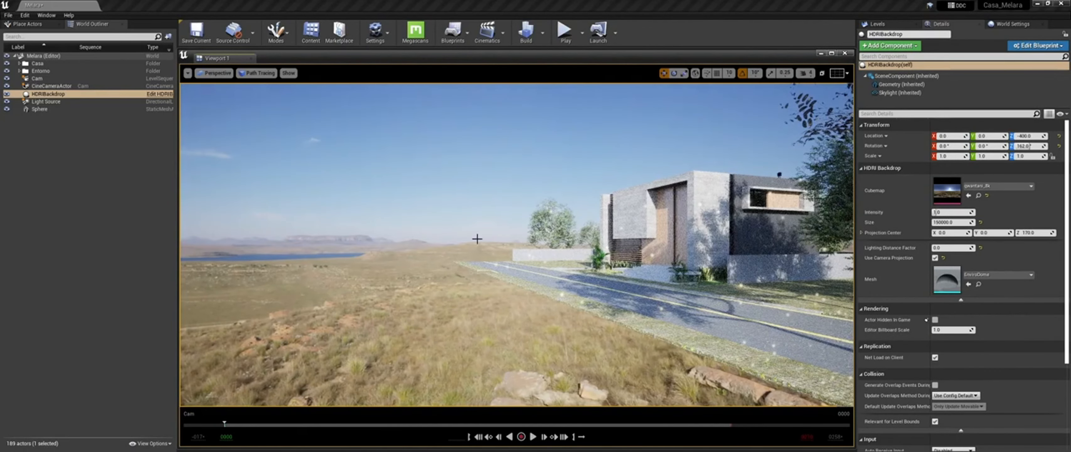
right_drag(532, 223, 527, 246)
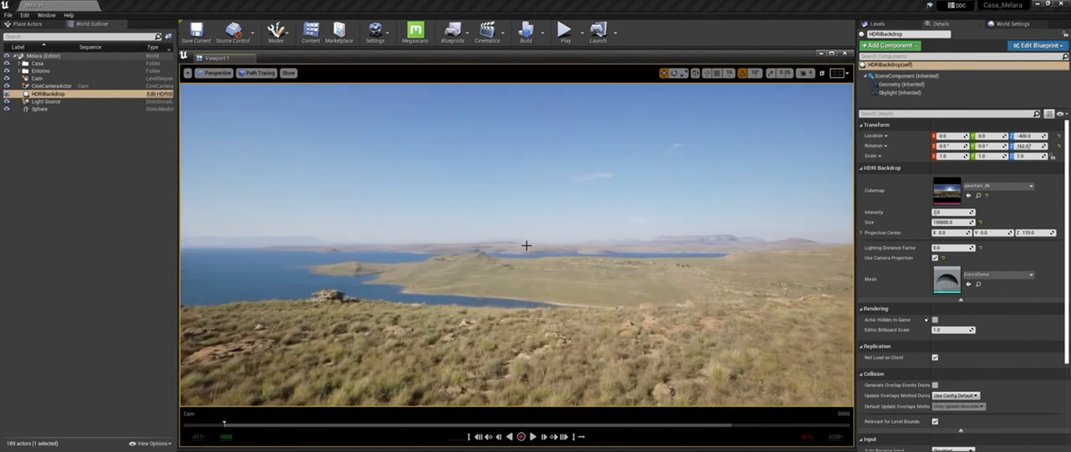
right_drag(634, 223, 599, 229)
right_drag(515, 245, 598, 268)
mouse_move(684, 251)
right_down()
mouse_move(603, 248)
mouse_move(634, 270)
mouse_move(605, 298)
mouse_move(616, 297)
right_up()
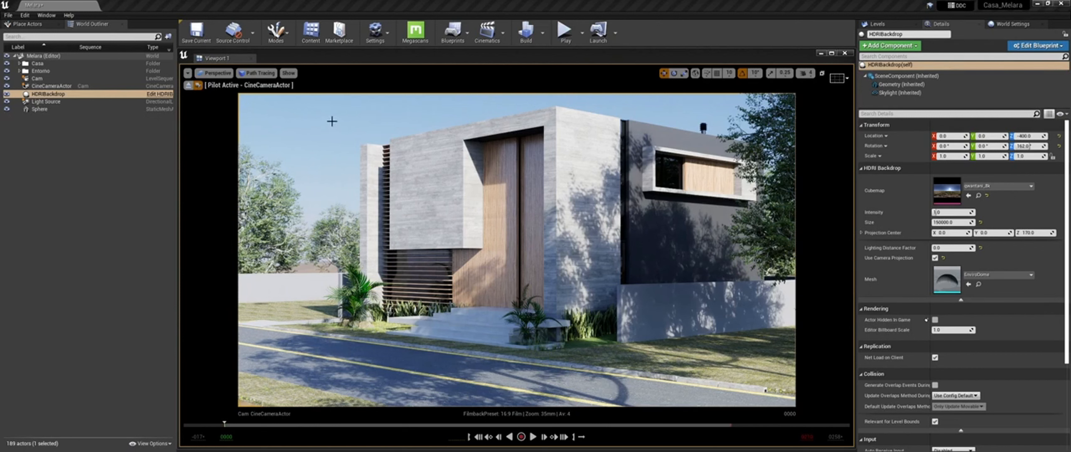
- Try the Light Source's intensity at 2 lux and 10 lux, and set it back to 5 lux
click(53, 104)
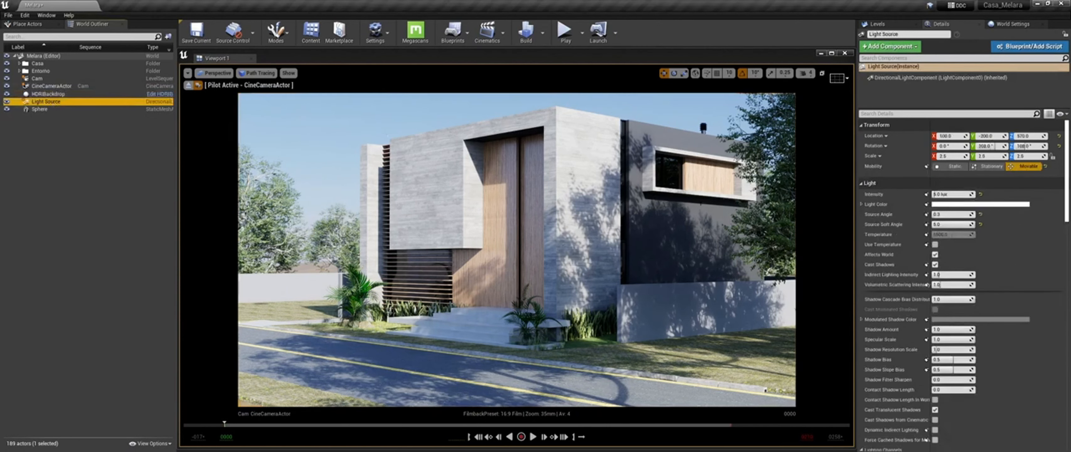
click(953, 194)
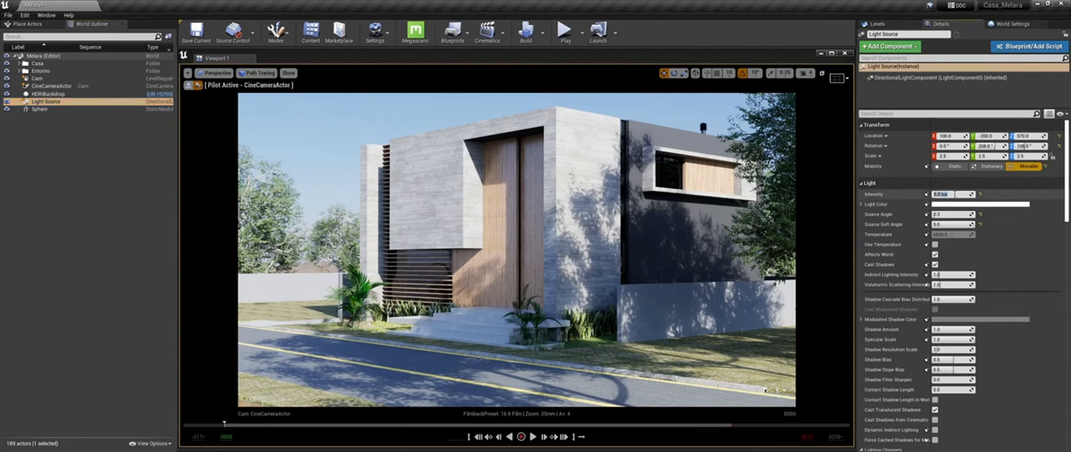
text(2)
key(Return)
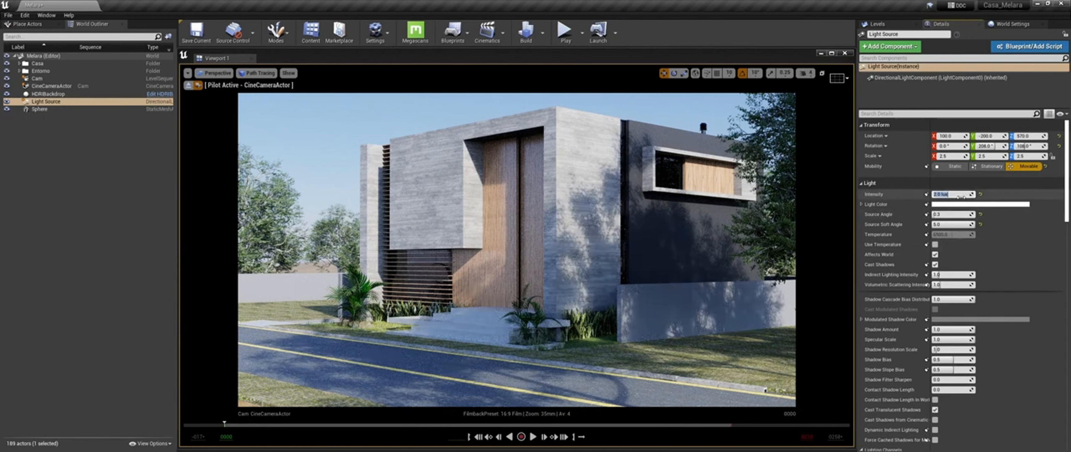
key(Return)
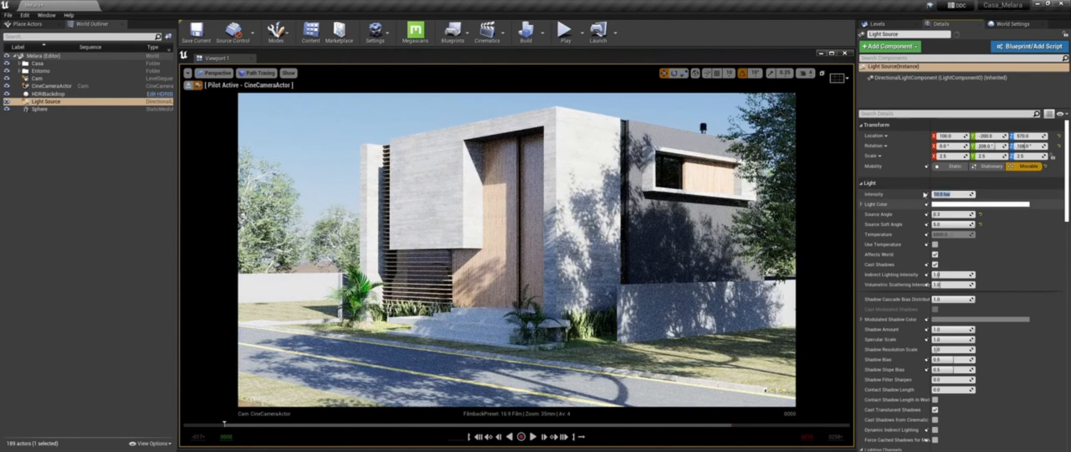
text(5)
key(Return)
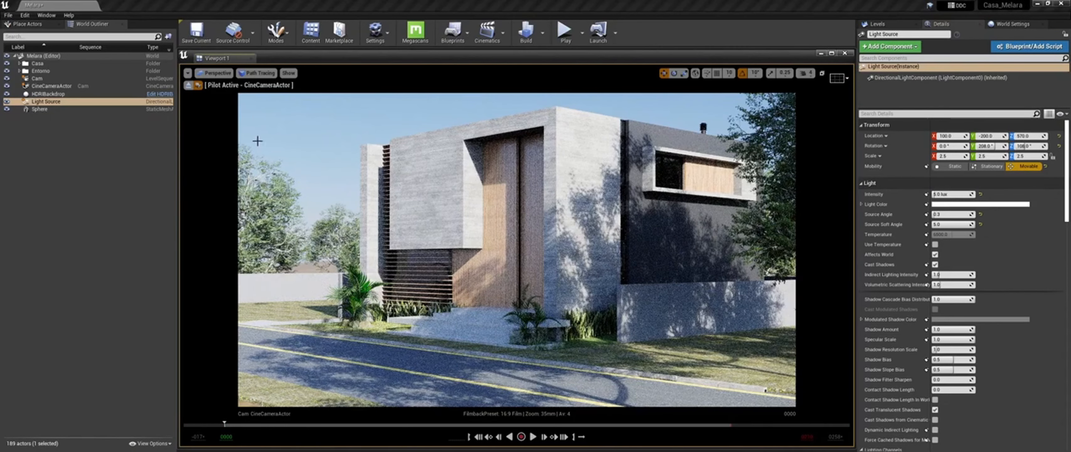
- Leave the piloted camera and view the path-traced house from farther away
click(188, 84)
mouse_move(531, 188)
right_down()
mouse_move(809, 167)
mouse_move(636, 195)
mouse_move(544, 193)
right_up()
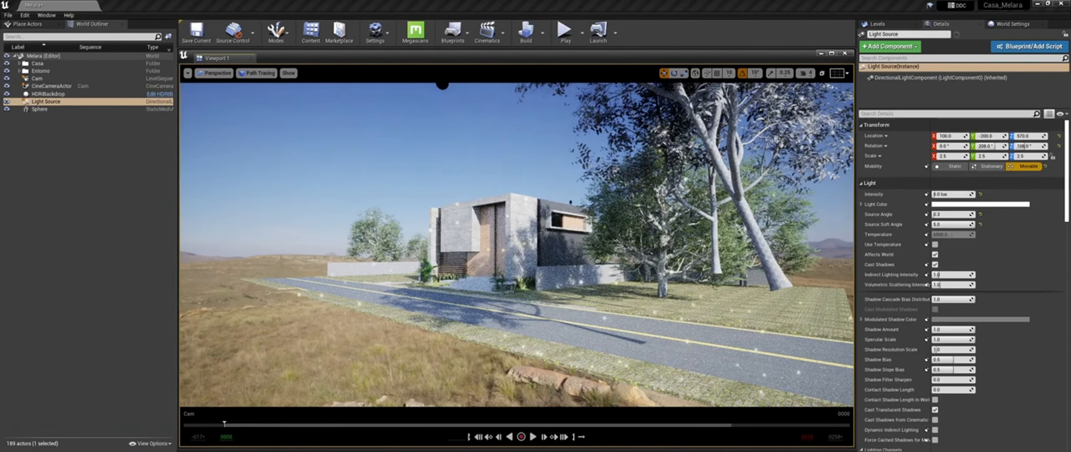